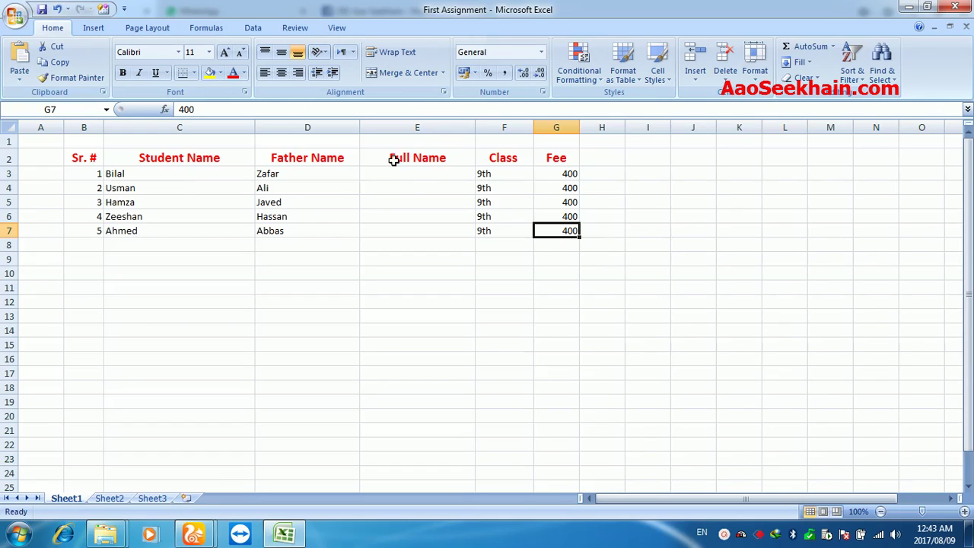
- Look over the Full Name column and dismiss the Windows colour-scheme prompt
click(412, 179)
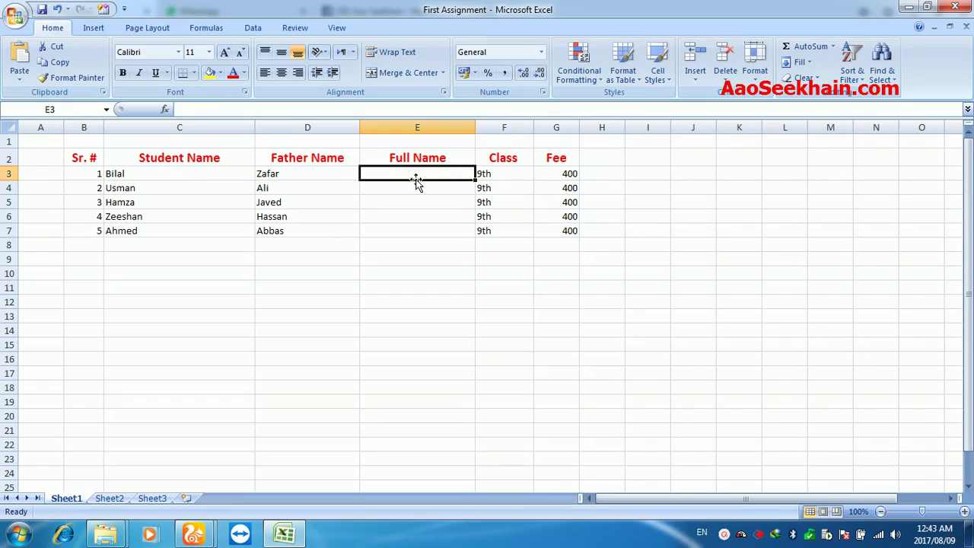
key(Down)
key(Down)
key(Down)
key(Down)
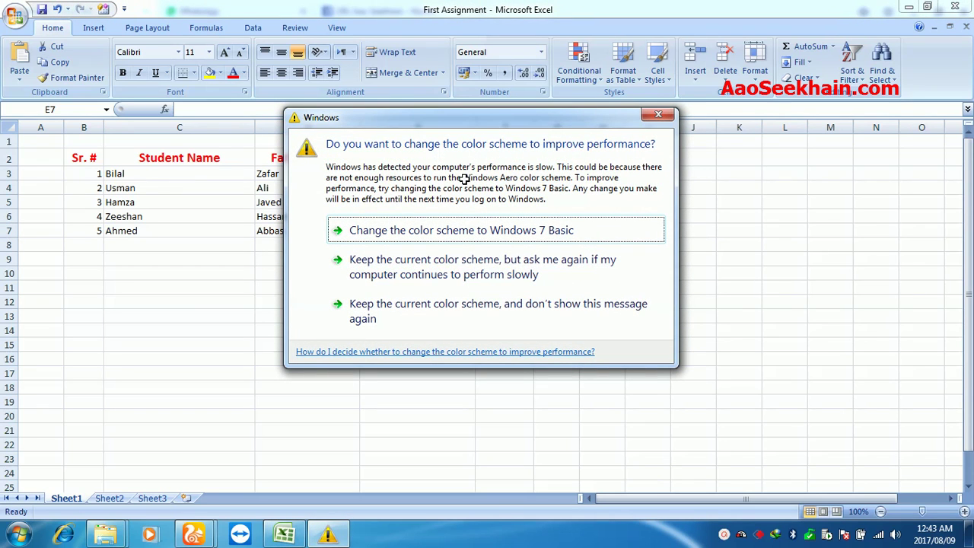
click(658, 118)
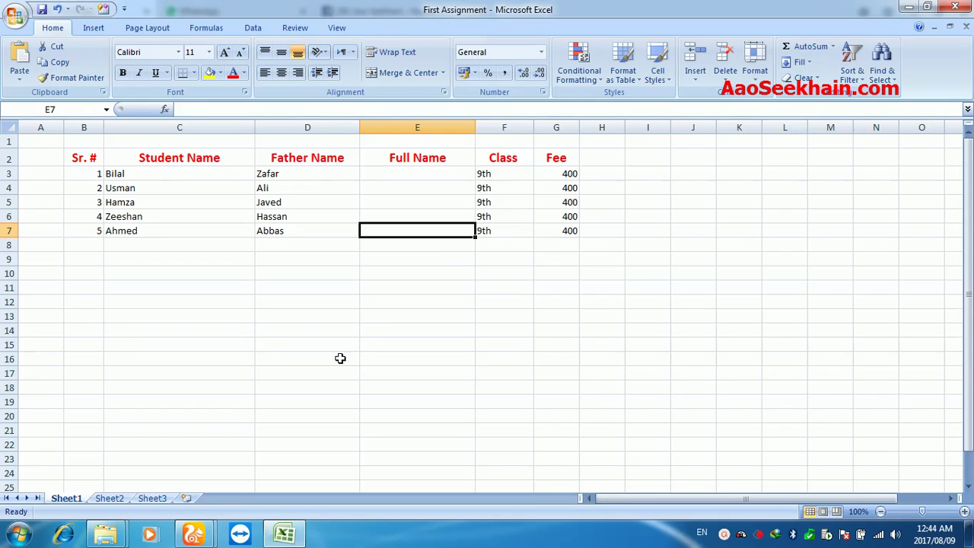
click(316, 323)
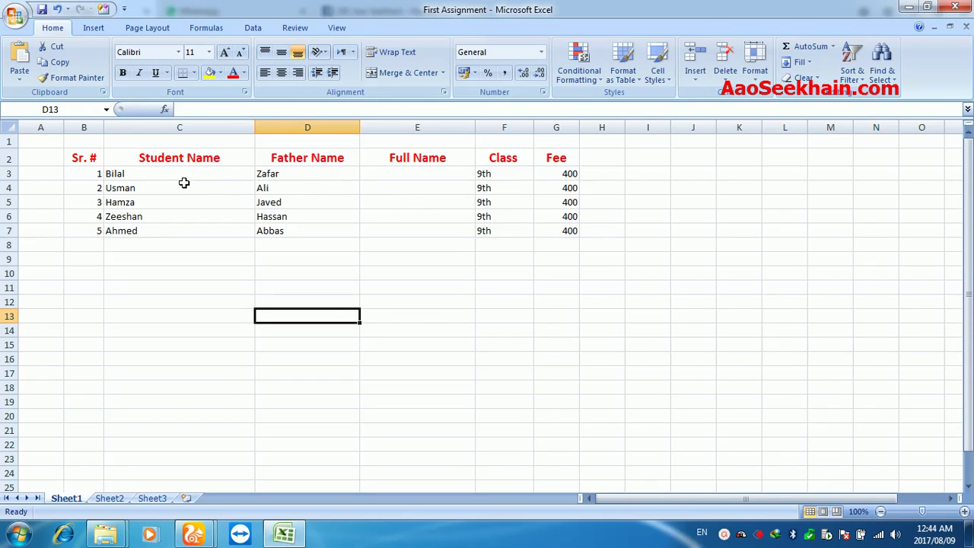
- Type the first student's full name, student and father name with a space, into E3
click(417, 173)
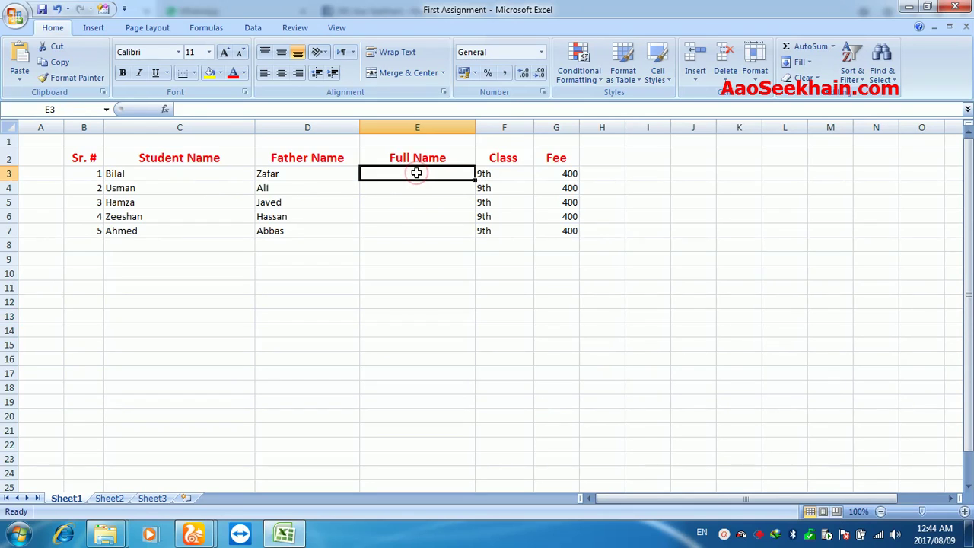
text(Bi)
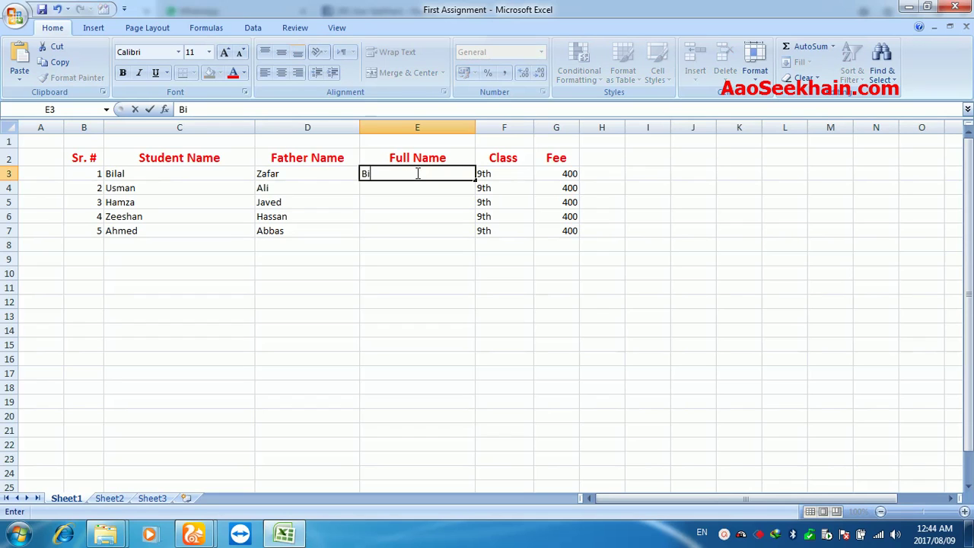
text(lal Zafar)
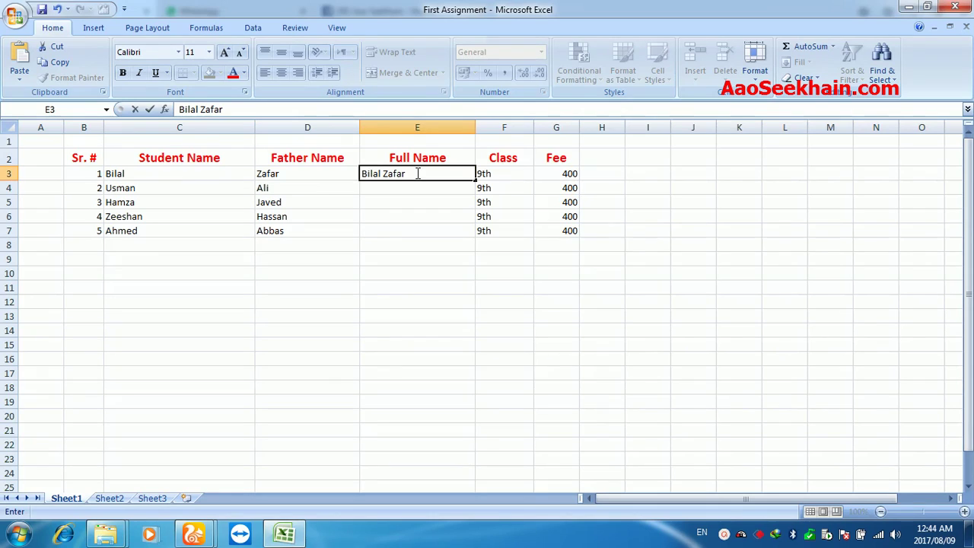
key(Return)
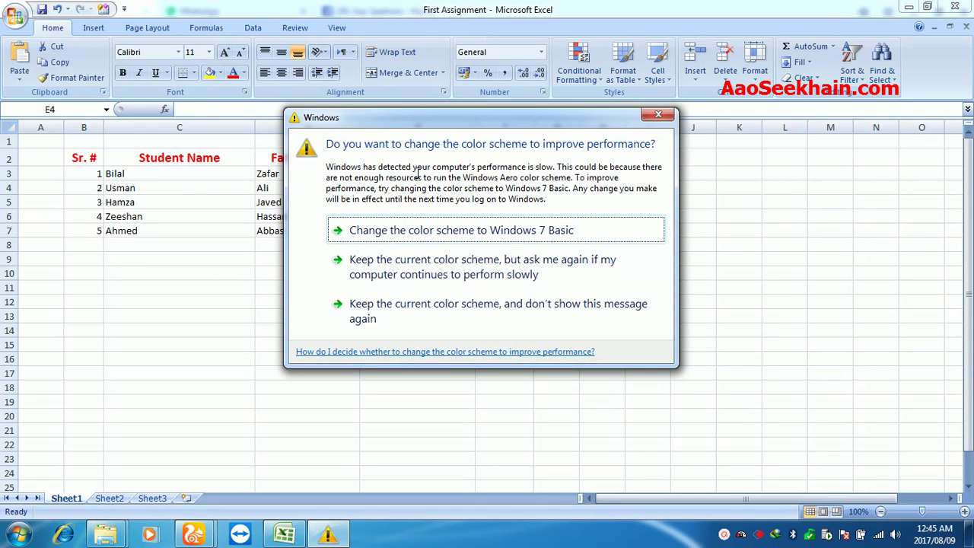
- Close the Windows colour-scheme dialog to return to the student sheet
click(659, 115)
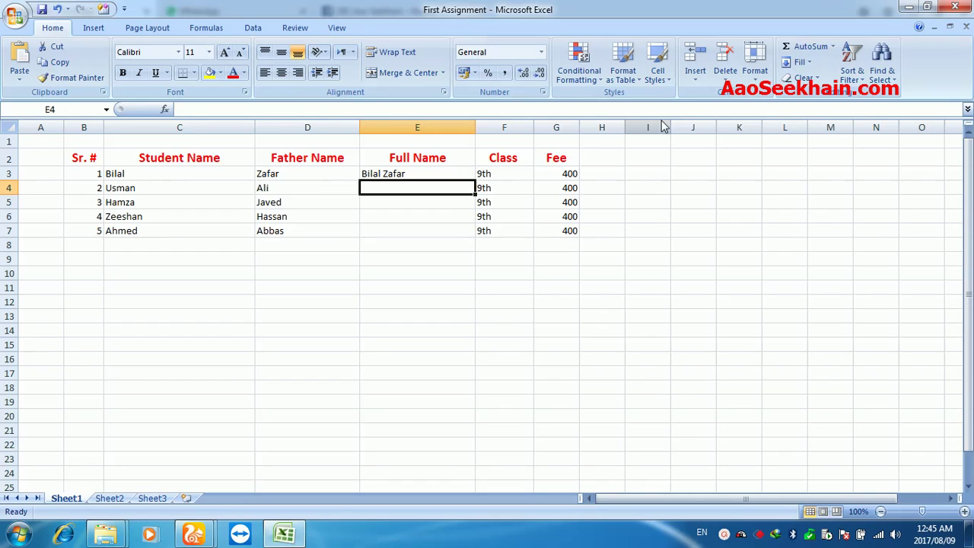
- Clear the typed full name from E3 and begin a formula there with =
key(Up)
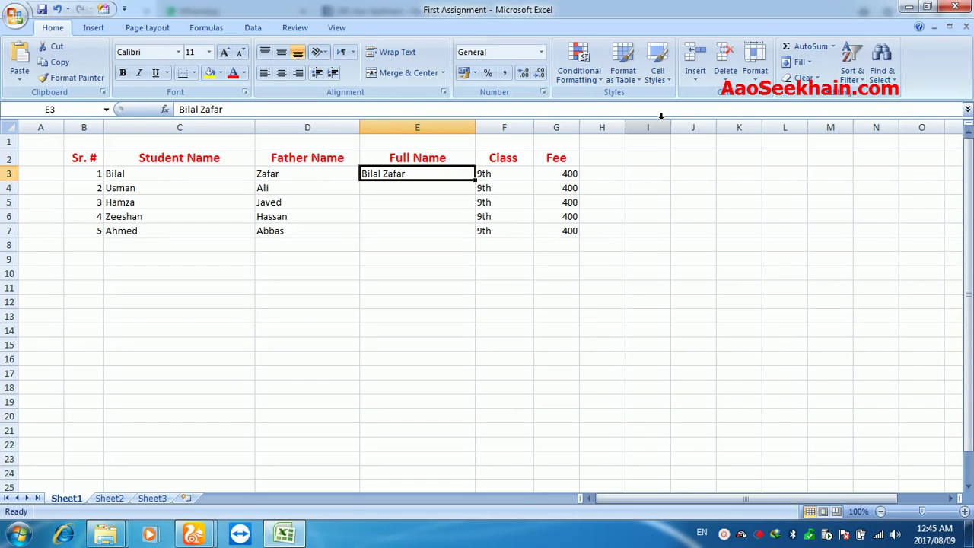
key(Delete)
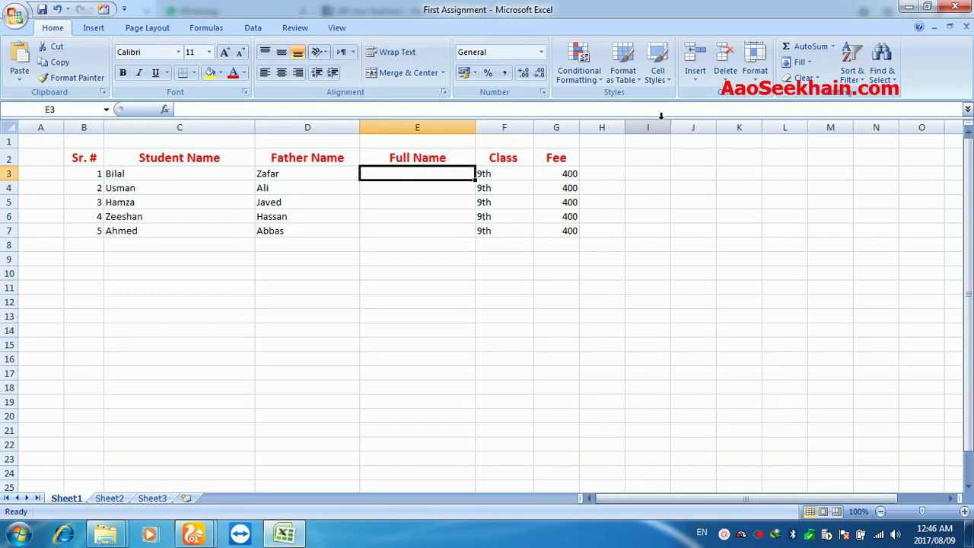
text(=)
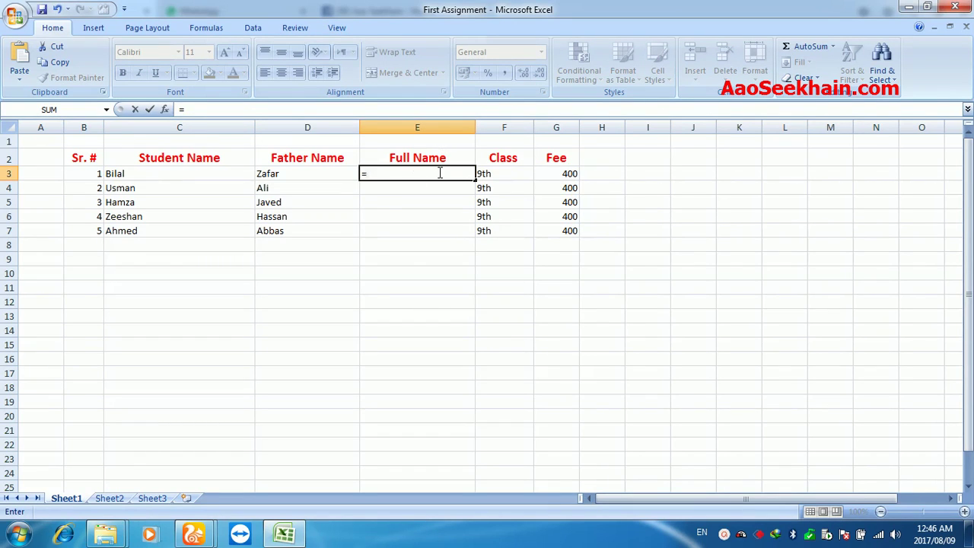
- Enter =CONCATENATE(C3;D3) in E3 to join the student and father names
text(Con)
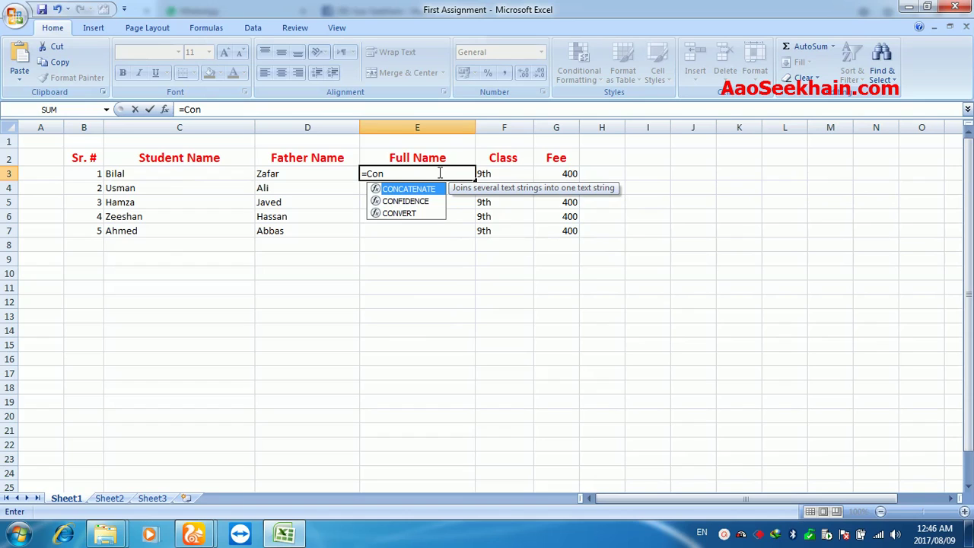
text(catent)
key(BackSpace)
text(ate)
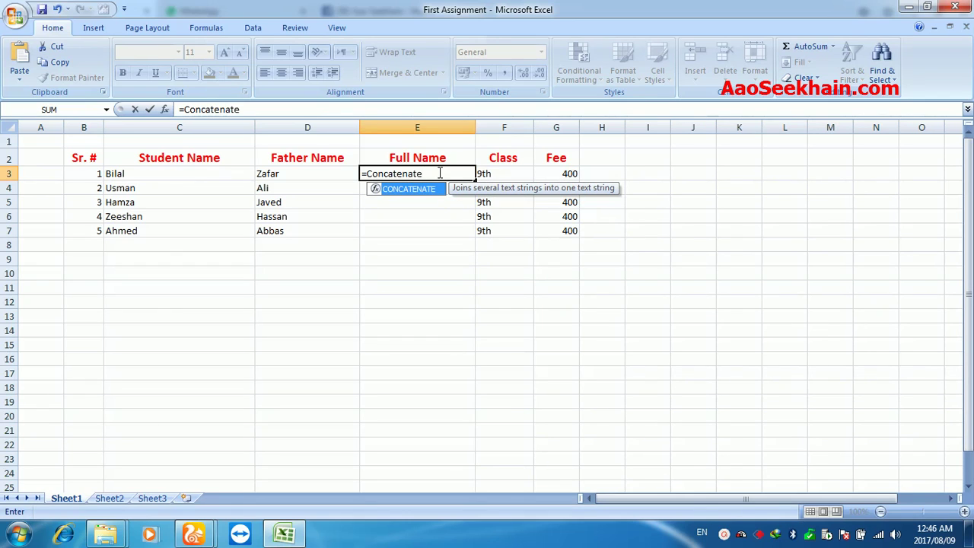
text(()
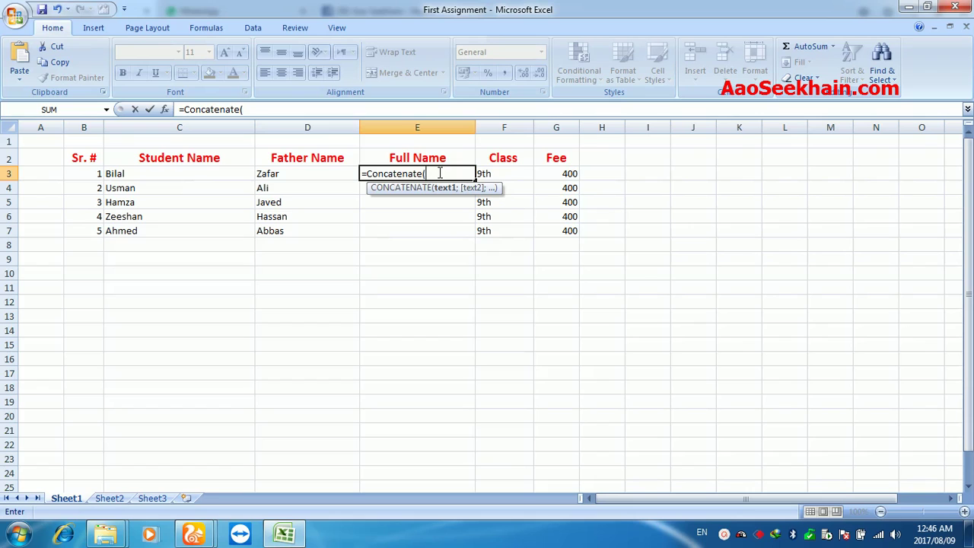
click(171, 175)
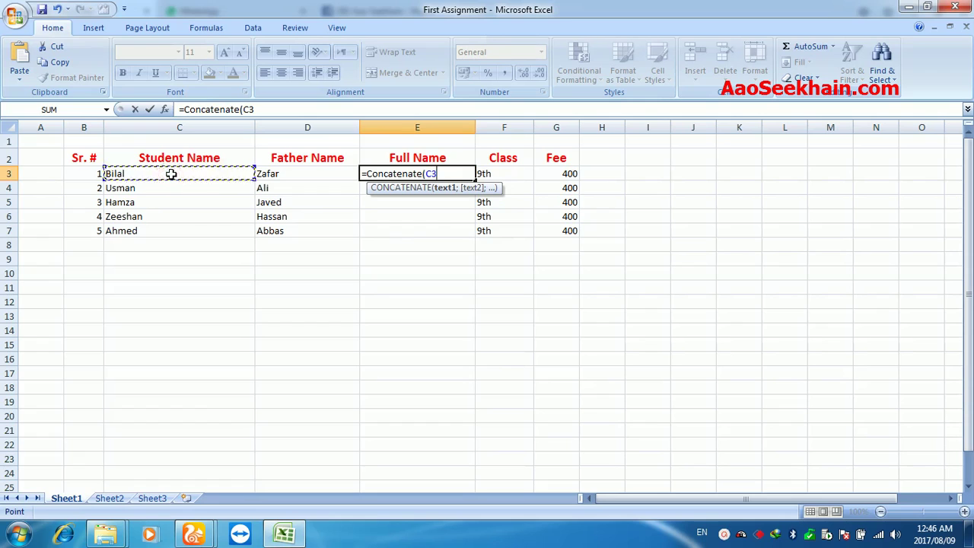
key(BackSpace)
key(BackSpace)
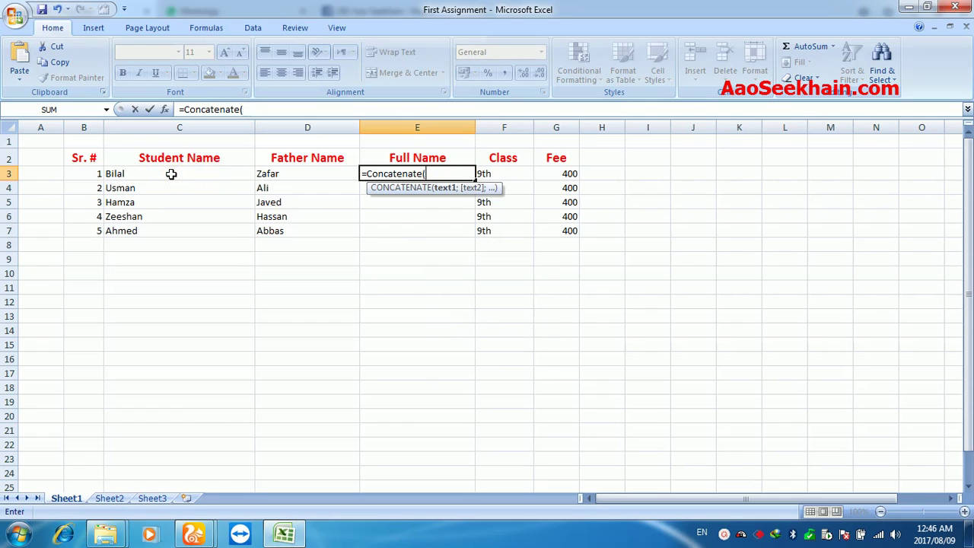
text(C)
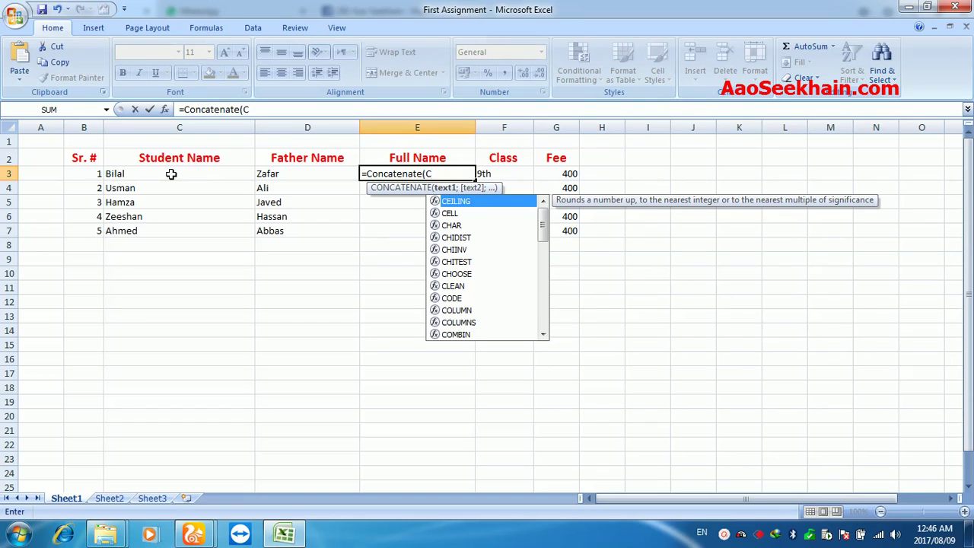
text(3)
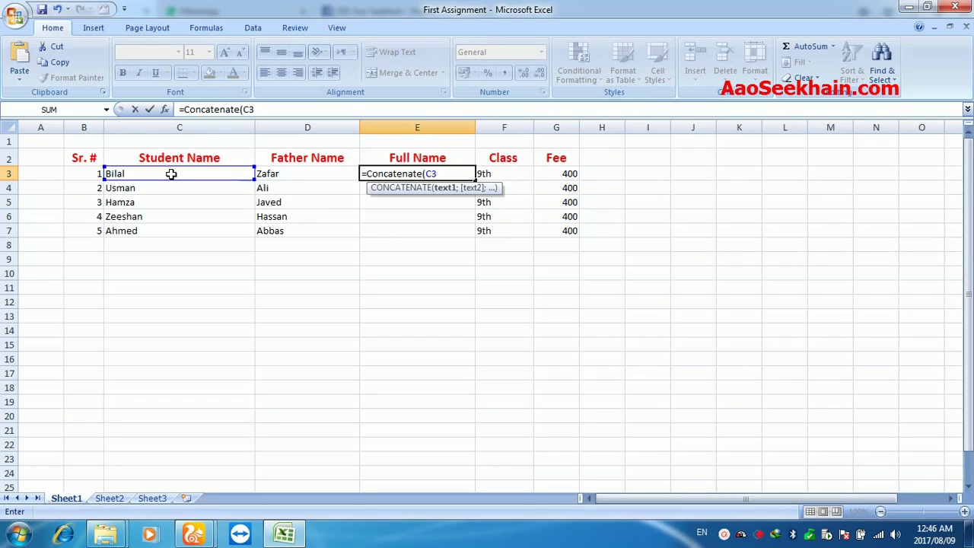
text(;)
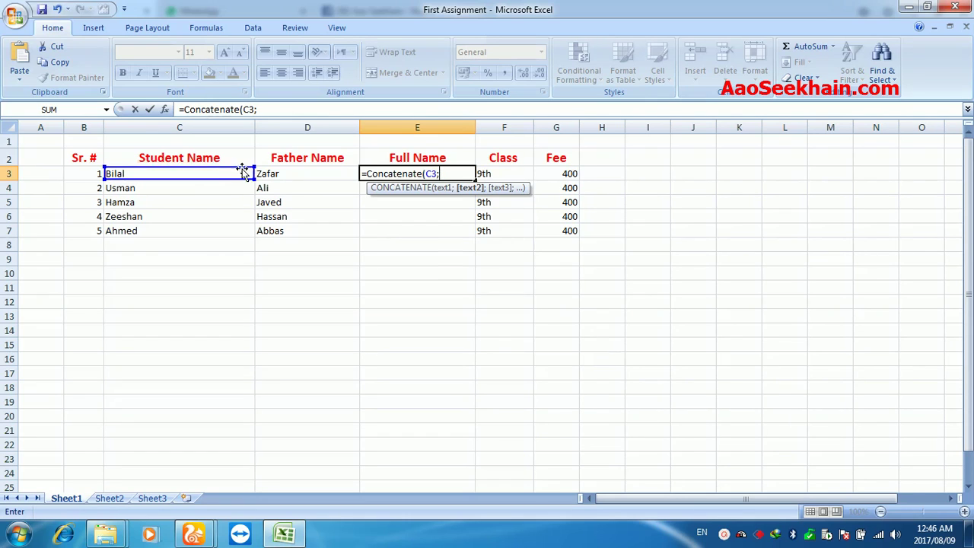
click(297, 172)
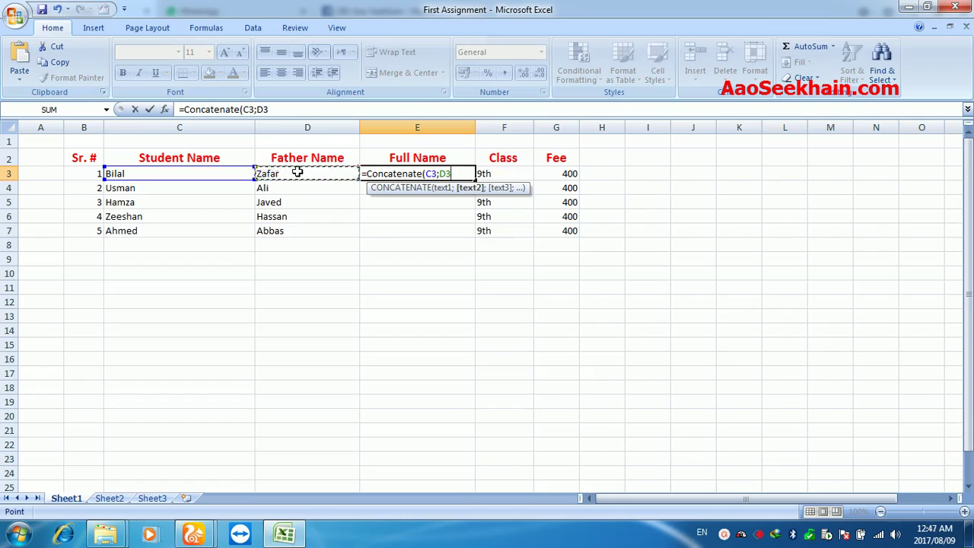
key(BackSpace)
key(BackSpace)
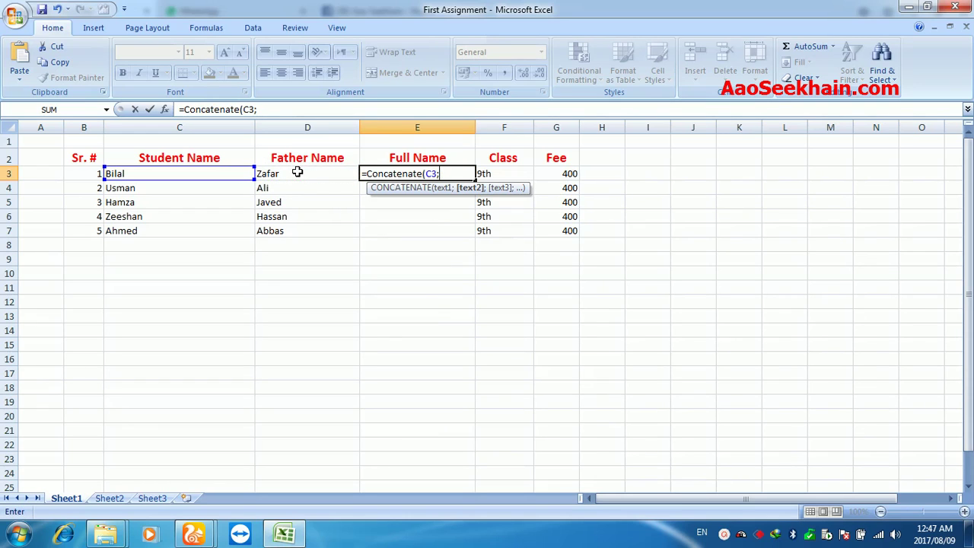
text(D3))
key(Return)
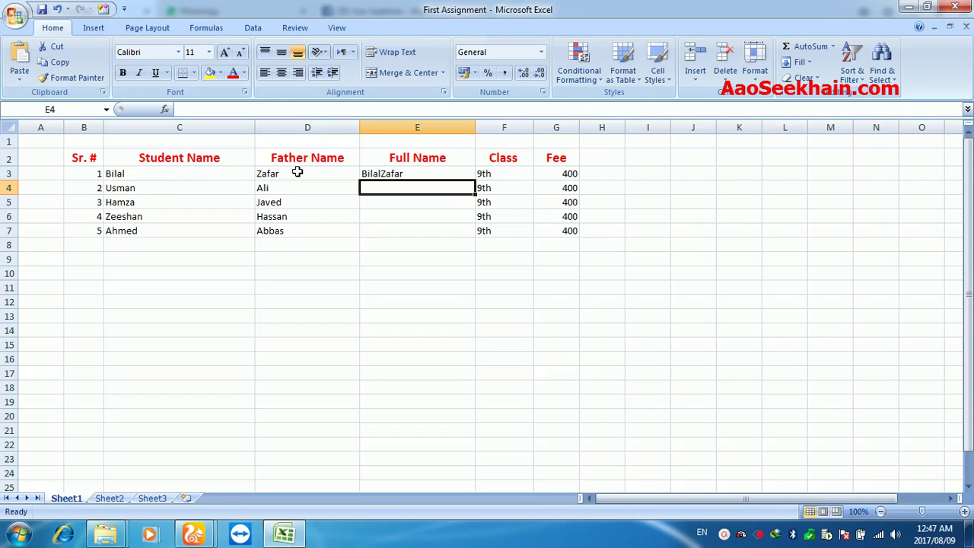
- Copy the E3 CONCATENATE formula into E4, E5, E6 and E7
key(Up)
key(ctrl+c)
key(Down)
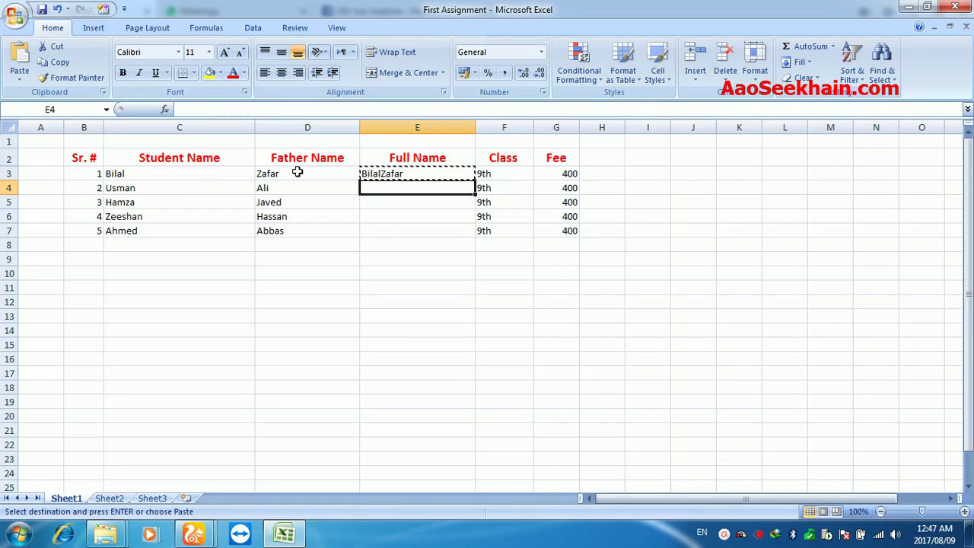
key(ctrl+v)
key(Down)
key(ctrl+v)
key(Down)
key(ctrl+v)
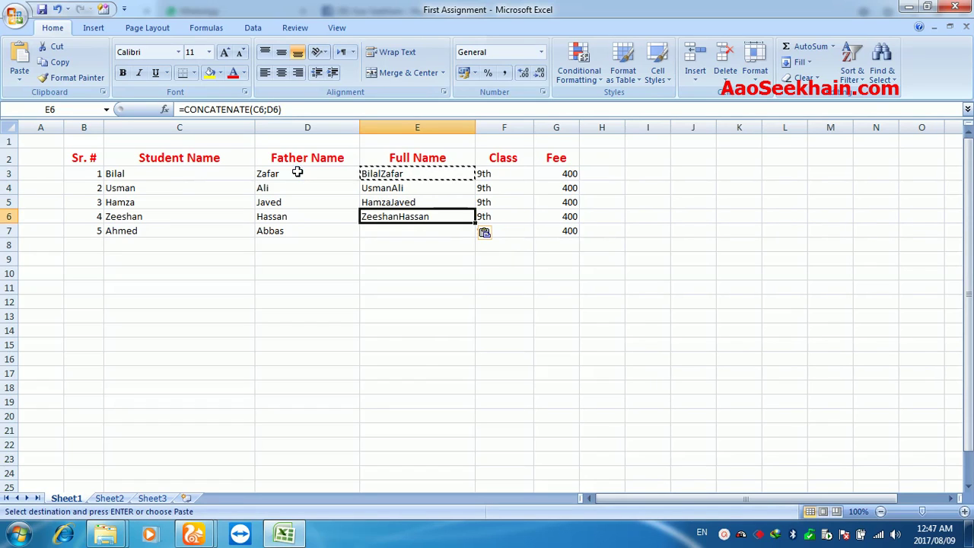
key(Down)
key(ctrl+v)
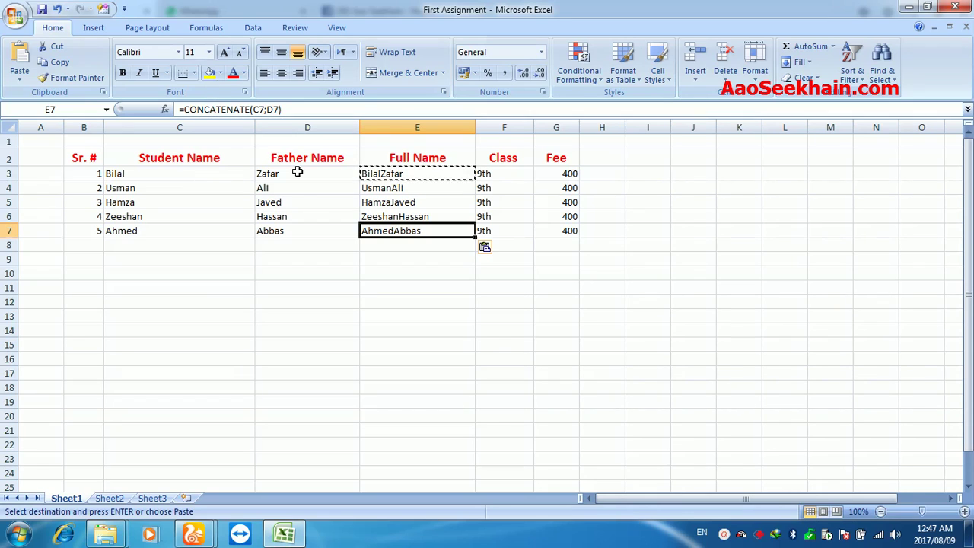
- Add row 8 with serial 6 and the new student's and father's names, then dismiss the colour-scheme prompt
click(91, 250)
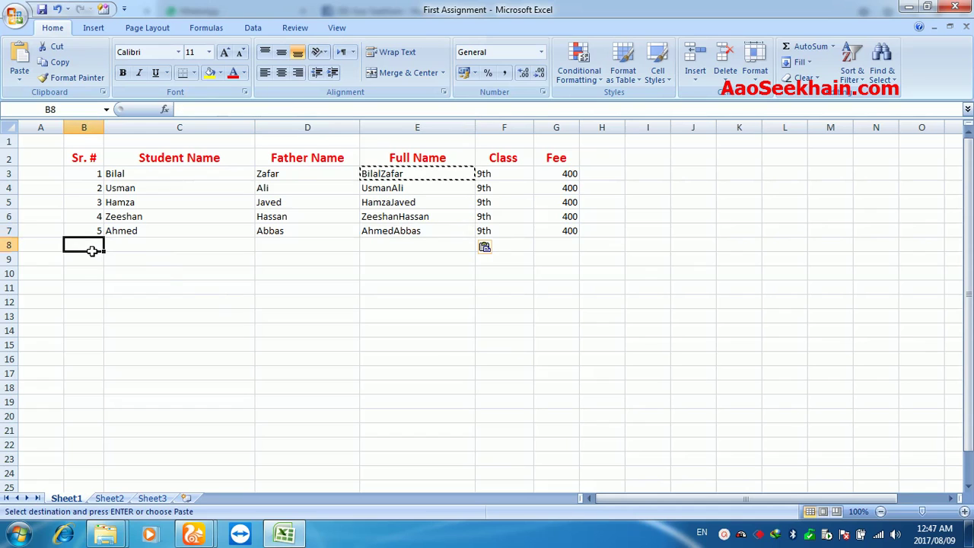
text(6)
key(Tab)
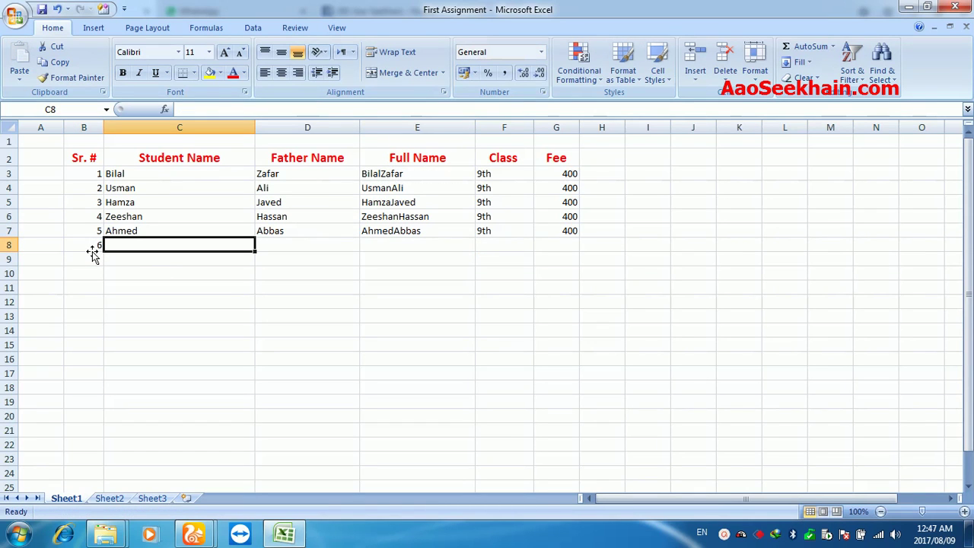
text(Ahad)
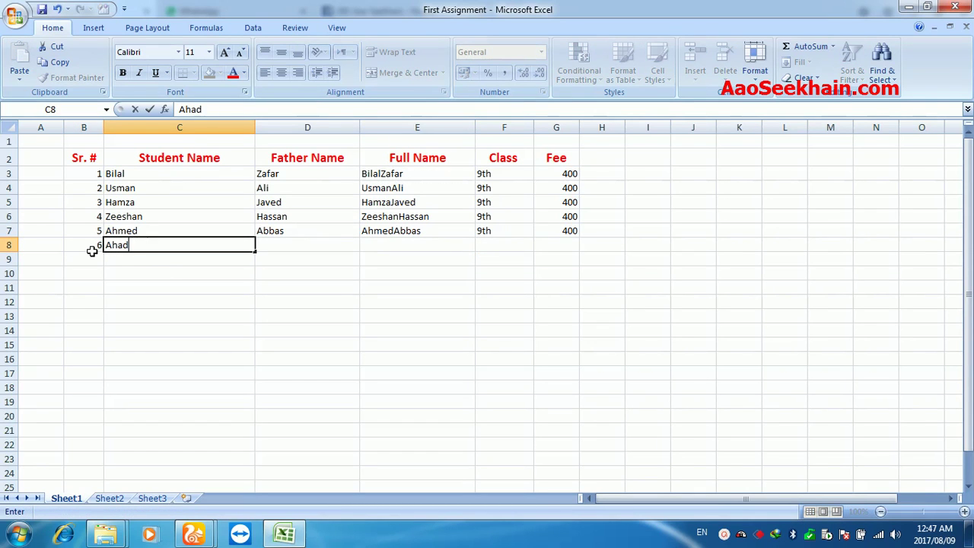
key(Tab)
text(Ejaz)
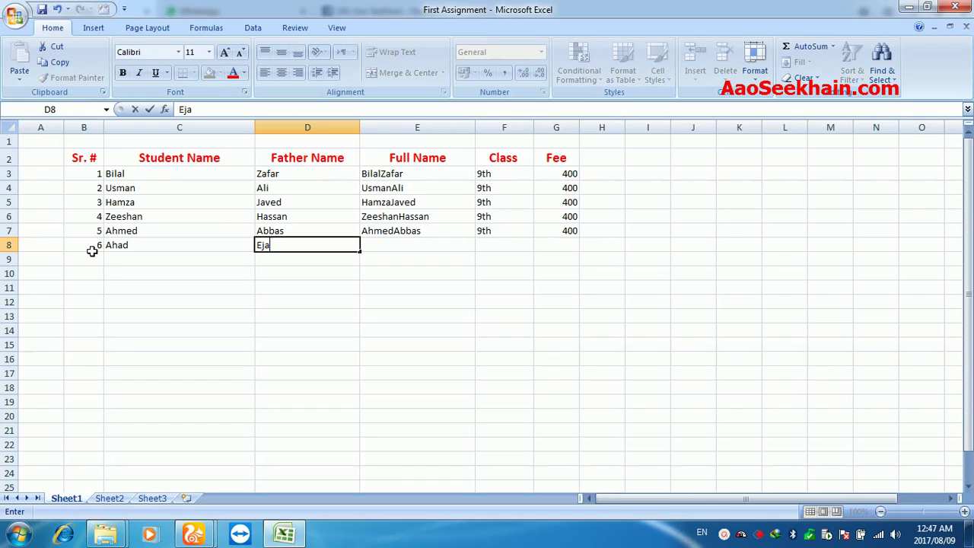
key(BackSpace)
text(z)
key(Return)
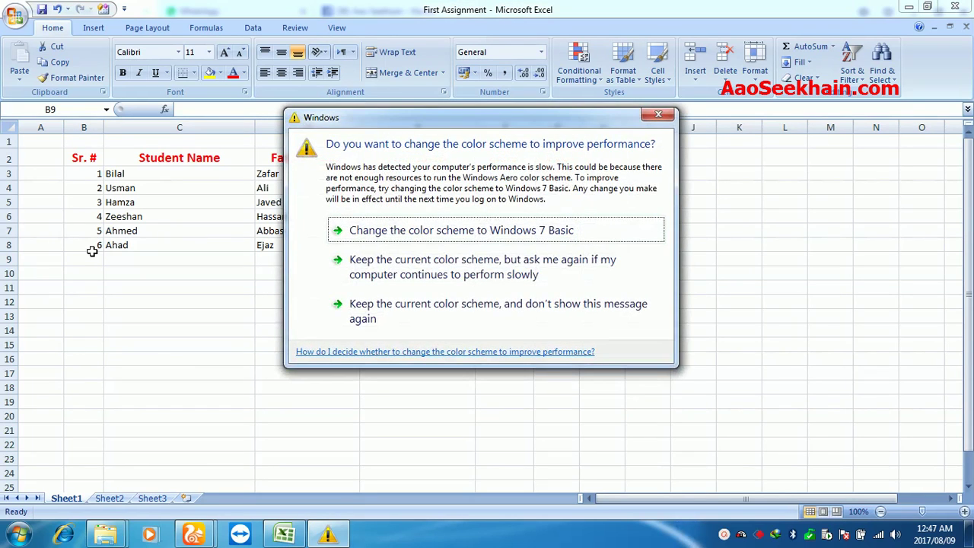
click(657, 115)
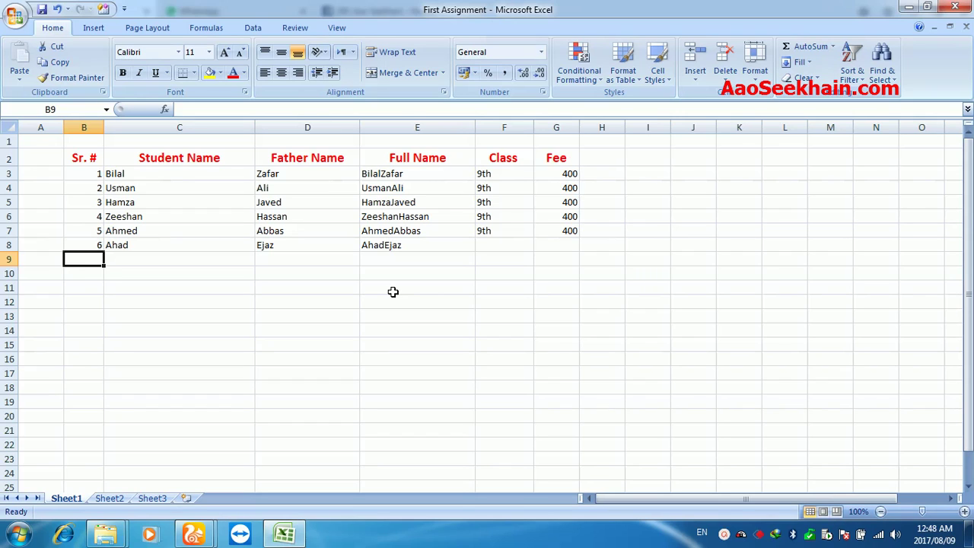
click(404, 172)
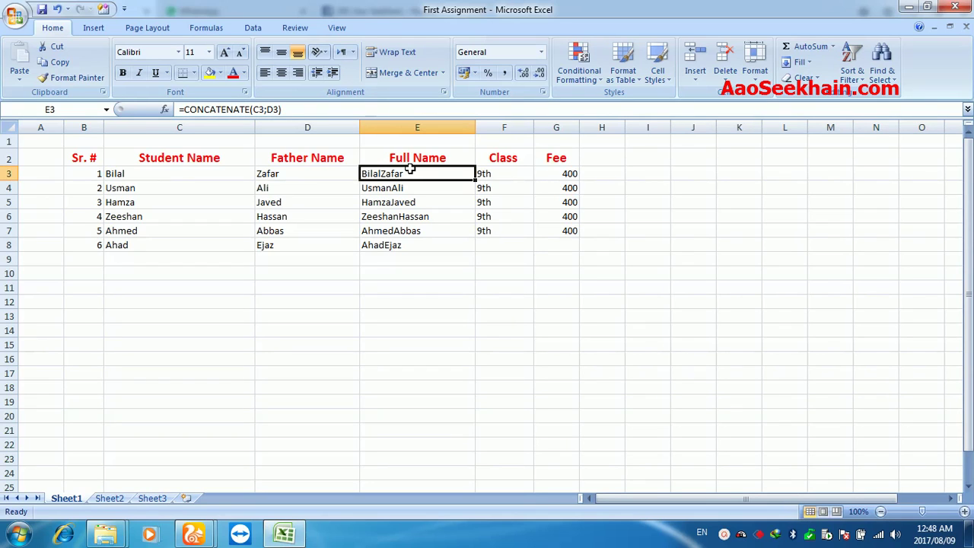
text(=)
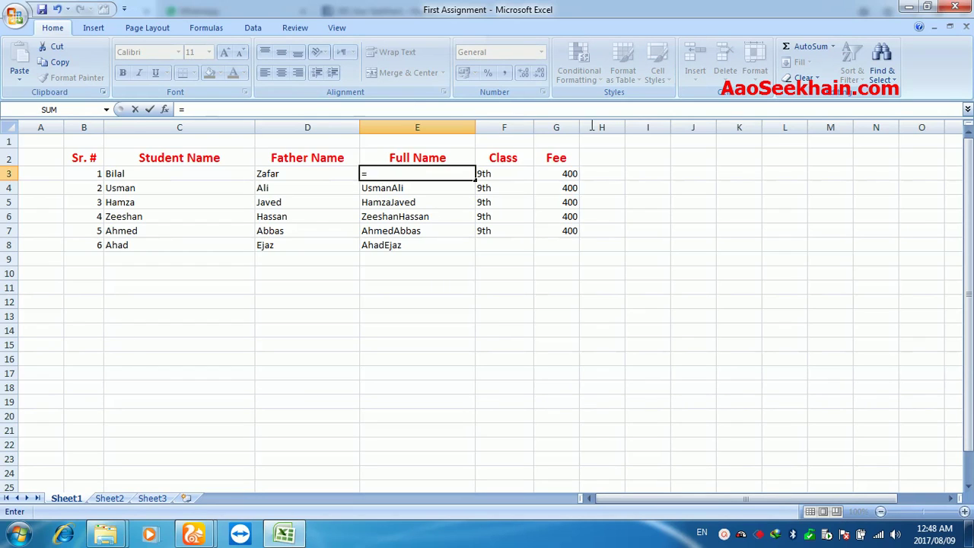
key(Escape)
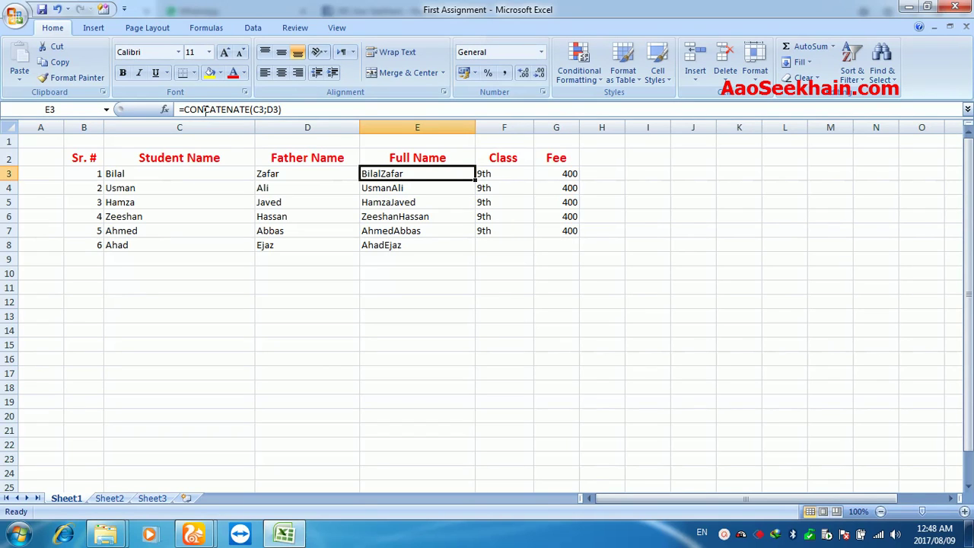
click(206, 111)
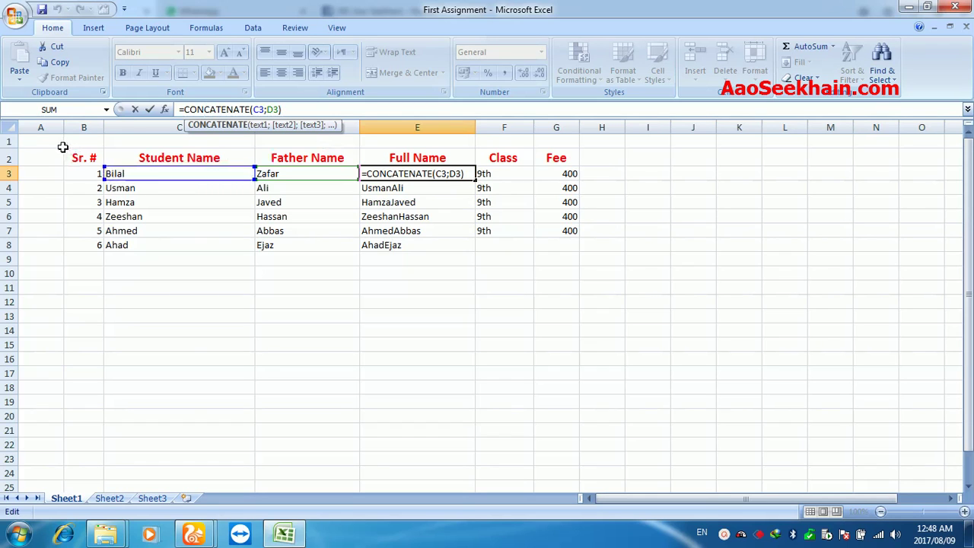
key(Escape)
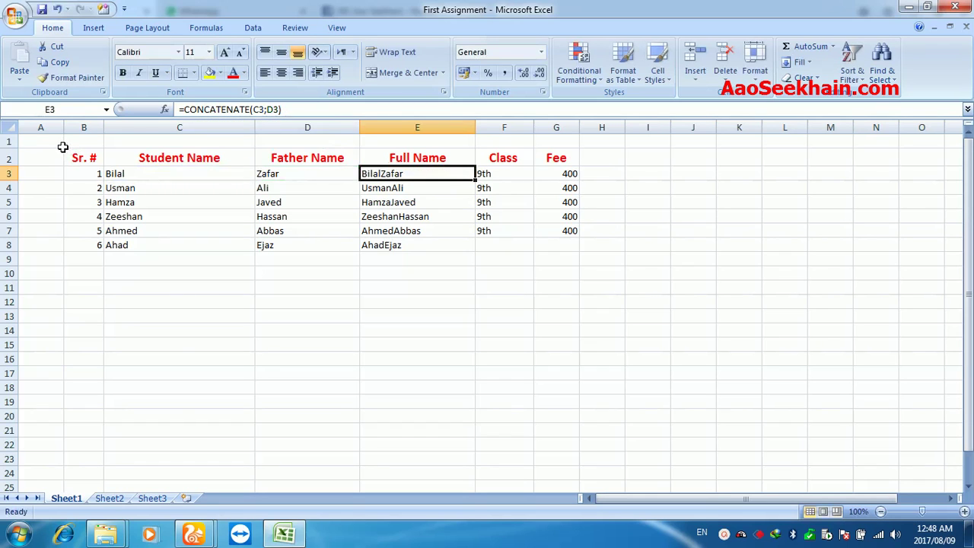
- Edit E3 to =CONCATENATE(C3;" ";D3) so the names are separated by a space
double_click(396, 173)
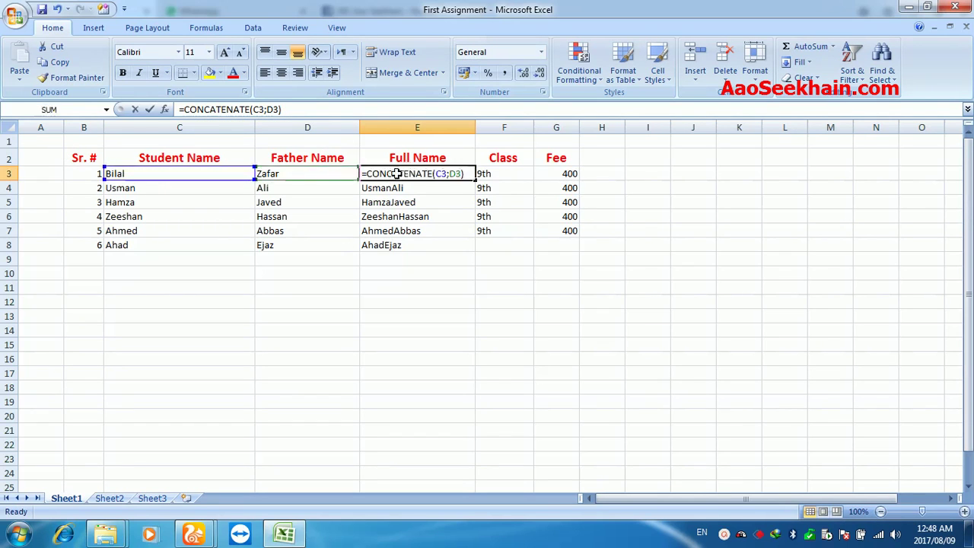
click(450, 174)
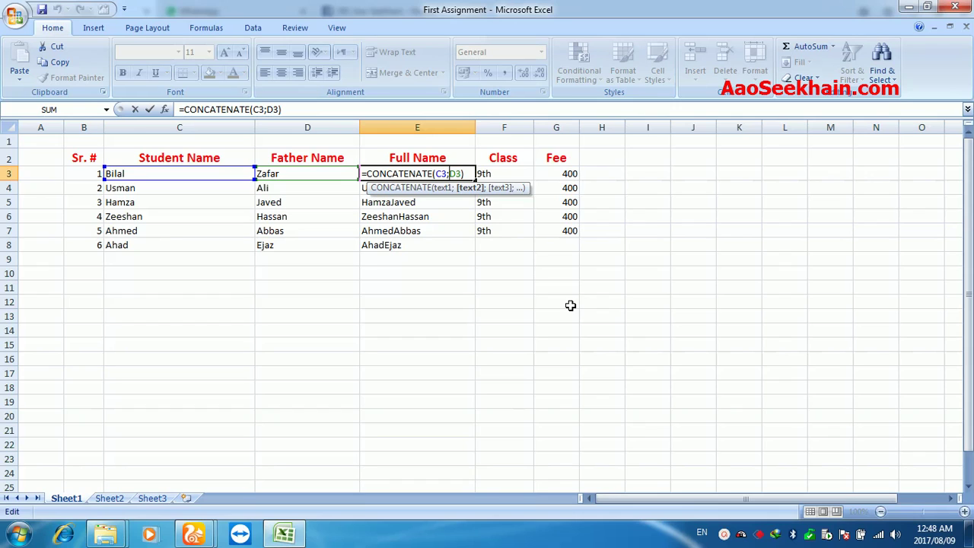
text(")
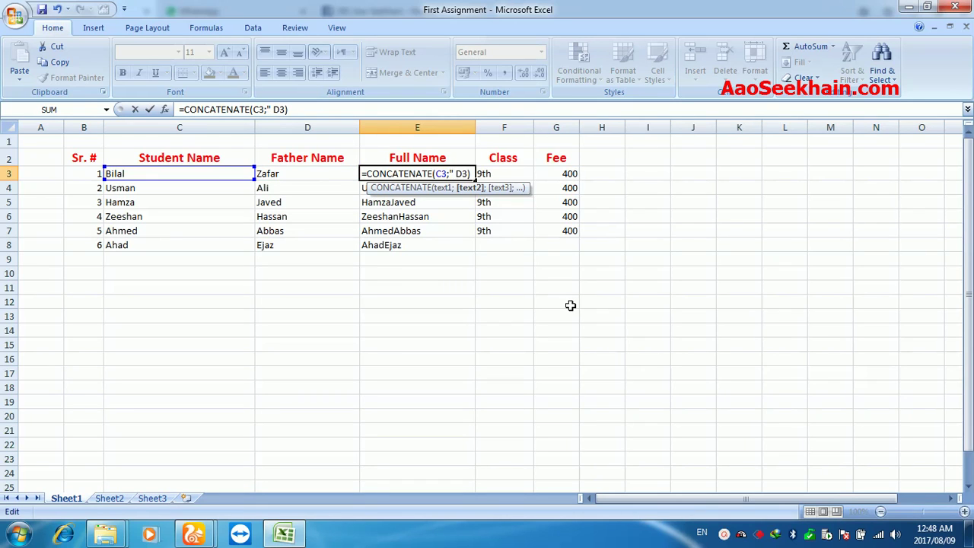
text( ";)
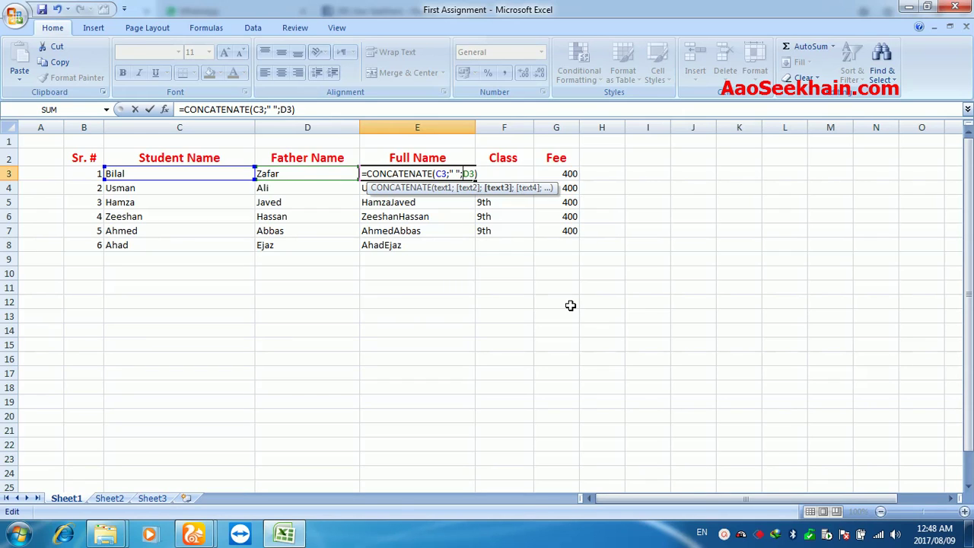
key(Return)
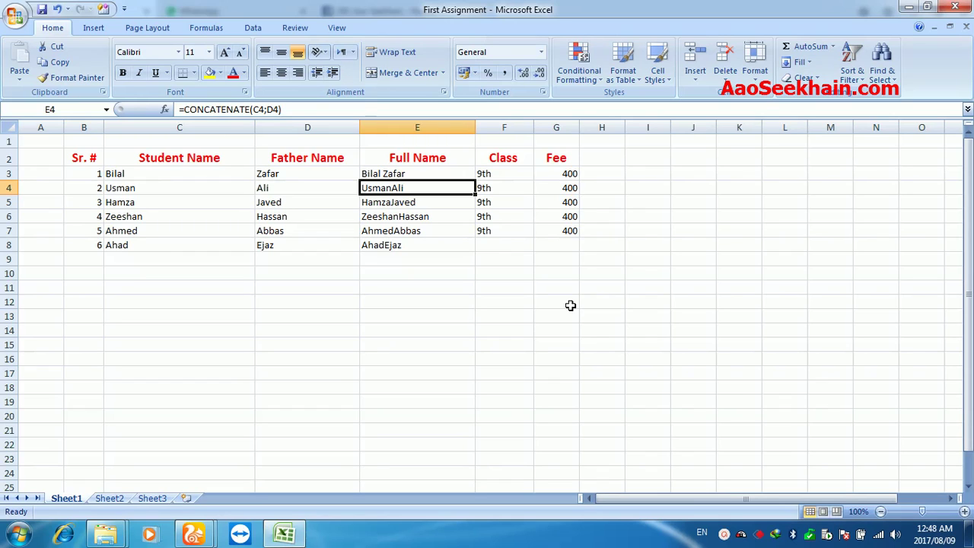
- Fill the spaced CONCATENATE formula down from E3 into E4 through E8 with Ctrl+D
key(ctrl+d)
key(Down)
key(ctrl+d)
key(Down)
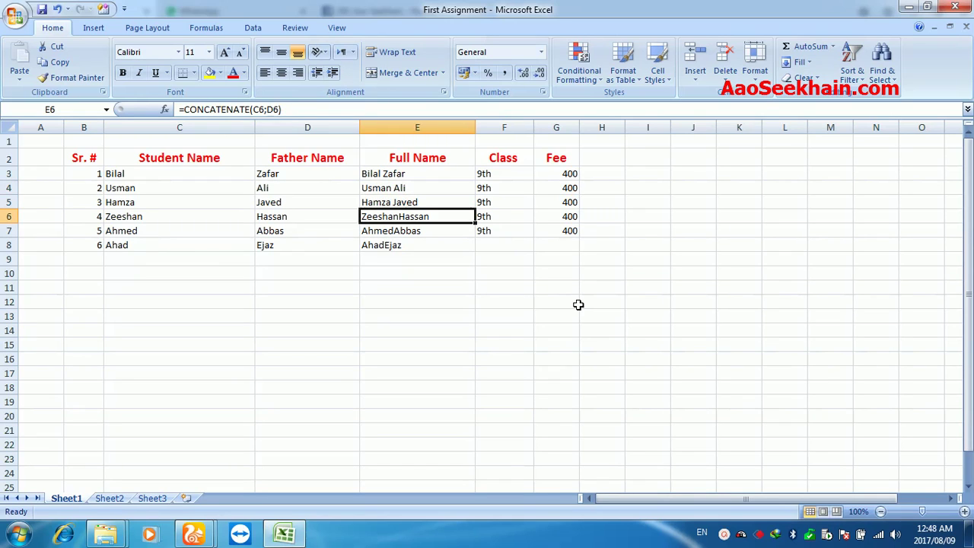
key(ctrl+d)
key(Down)
key(ctrl+d)
key(Down)
key(ctrl+d)
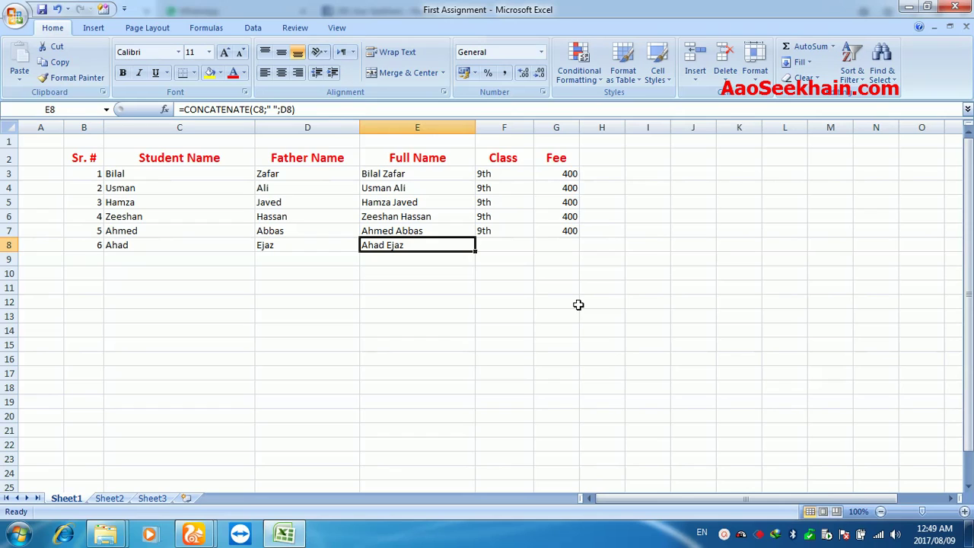
click(353, 342)
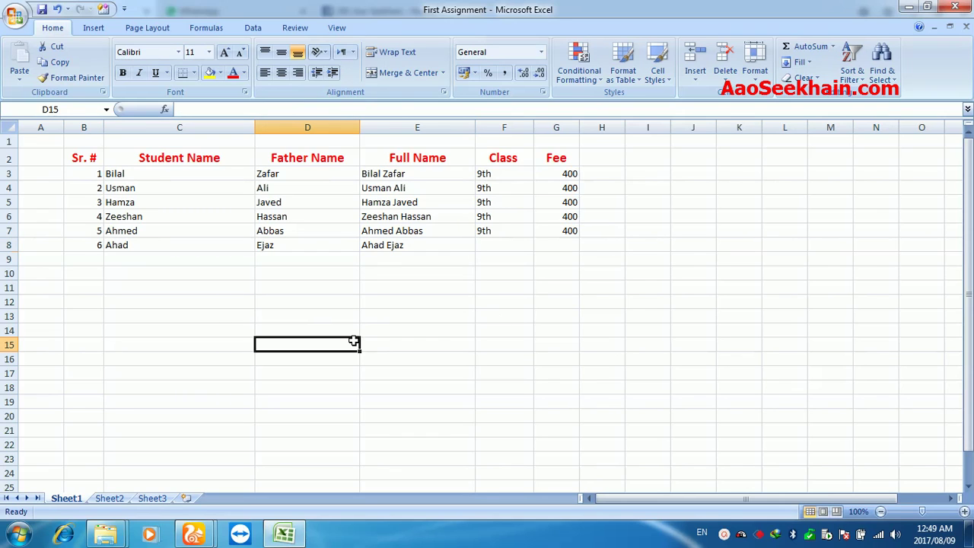